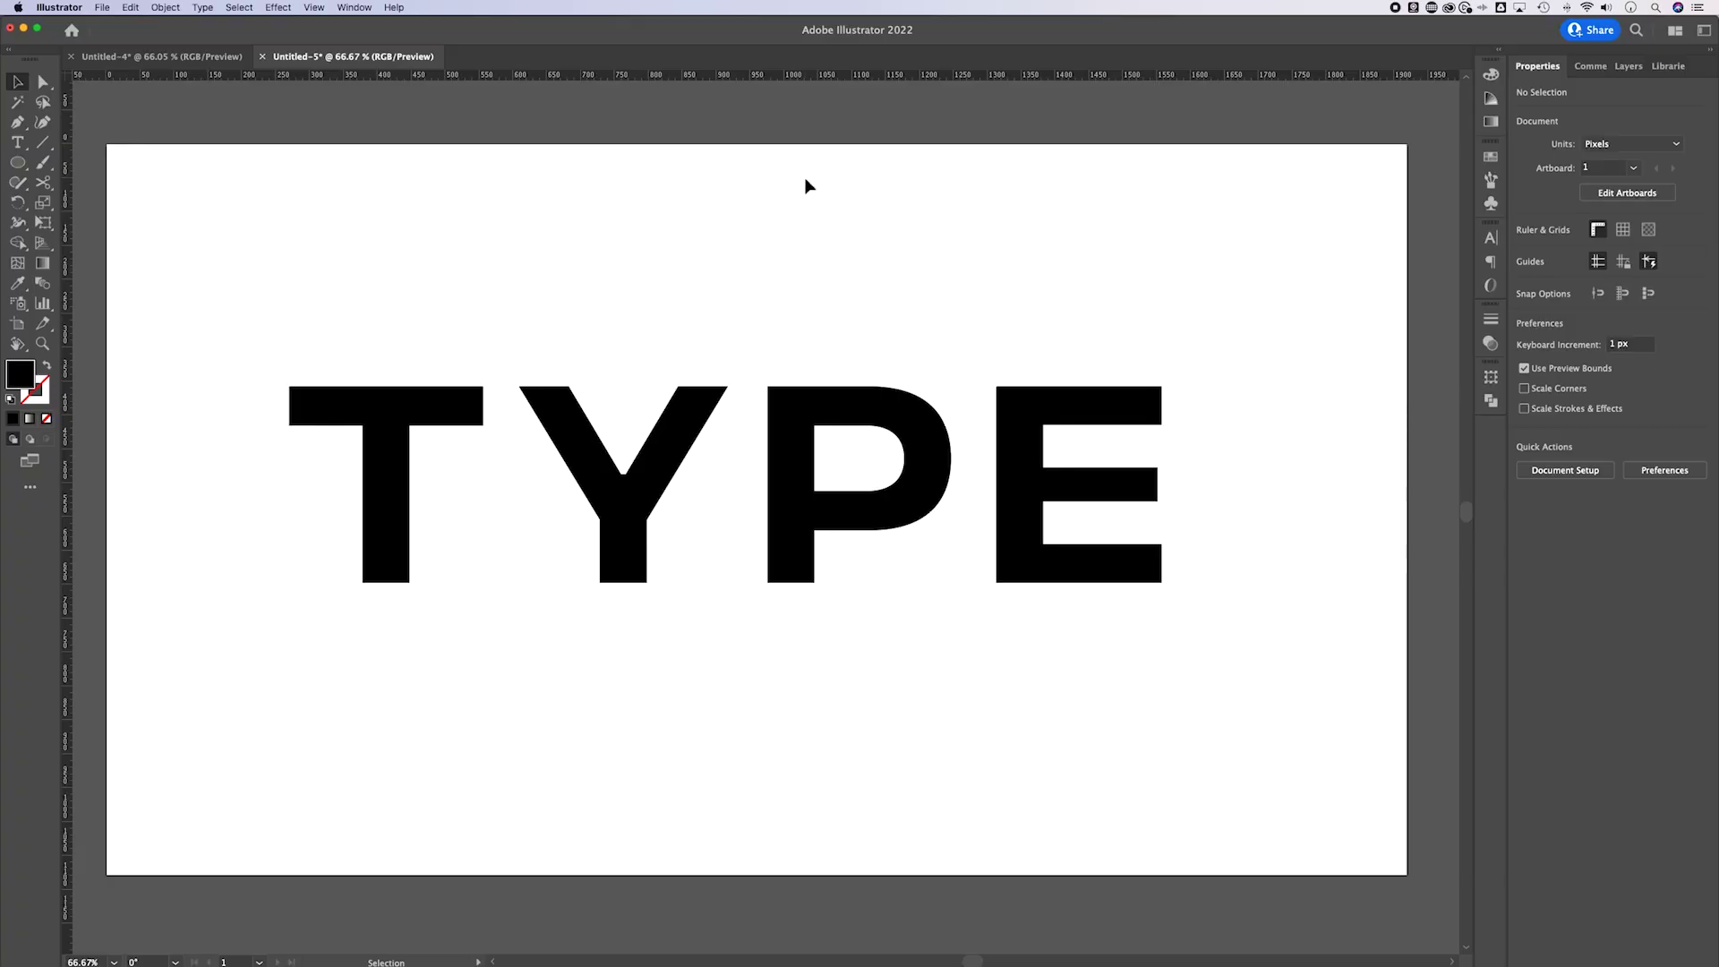
Zoom the TYPE artboard back to 66.67% and show the transparency grid.
{"action": "left_click", "coordinate": [1039, 407]}
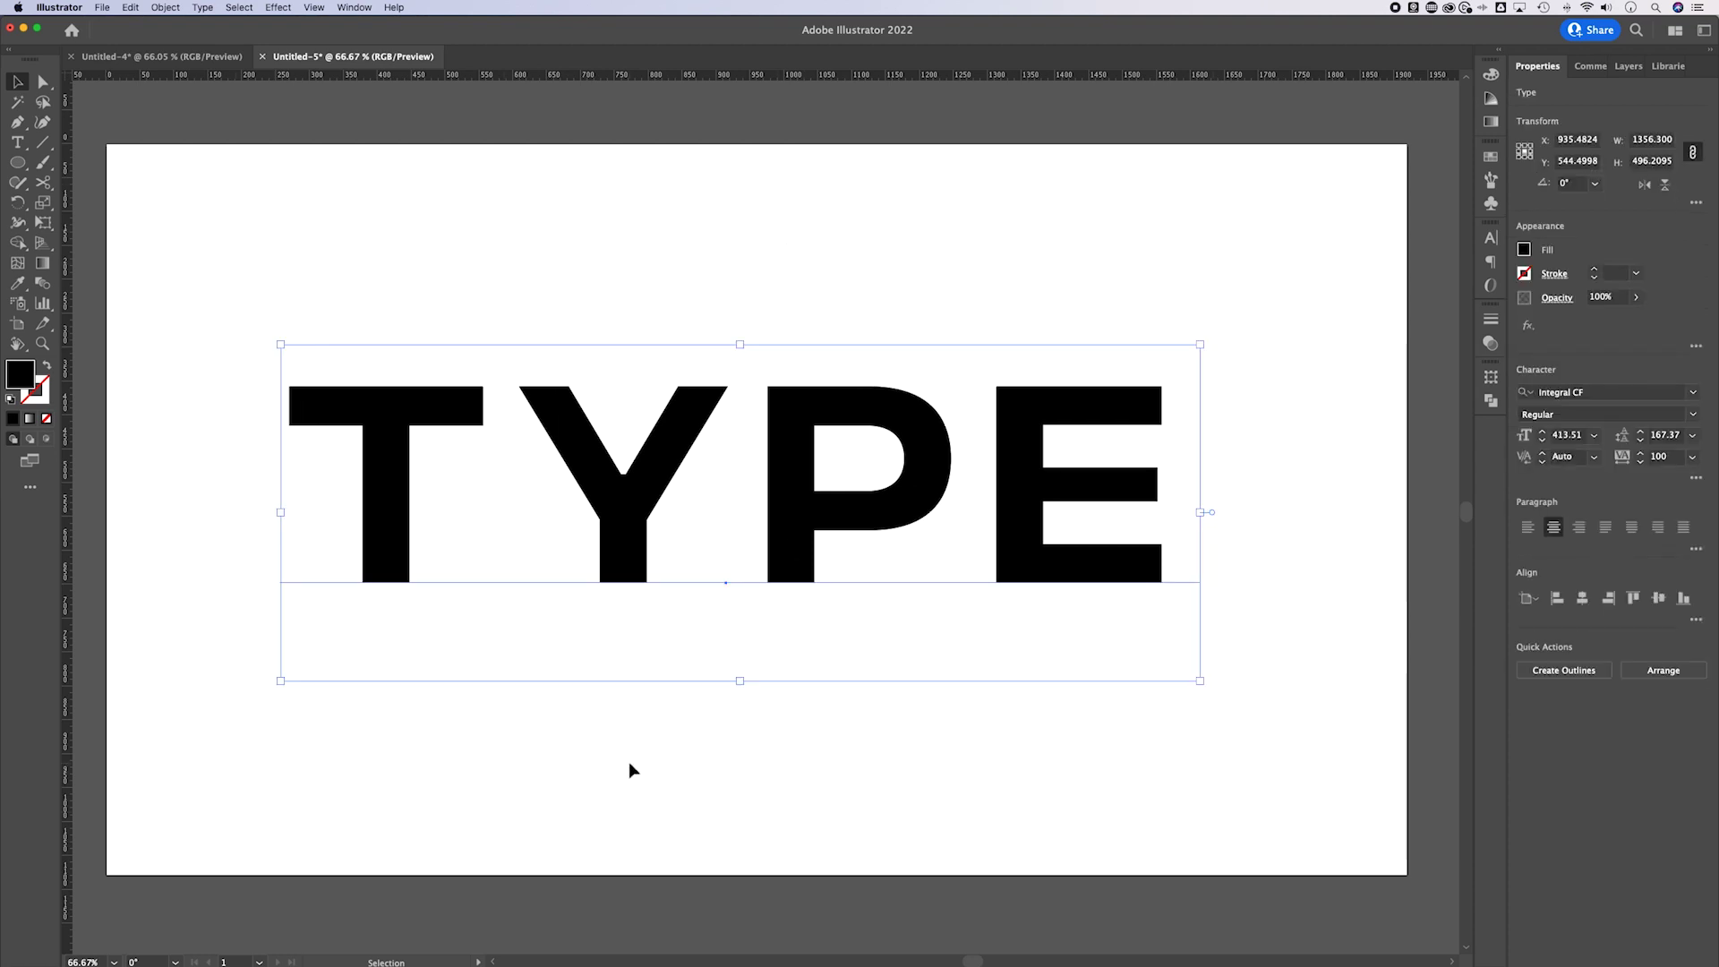
{"action": "left_click", "coordinate": [678, 763]}
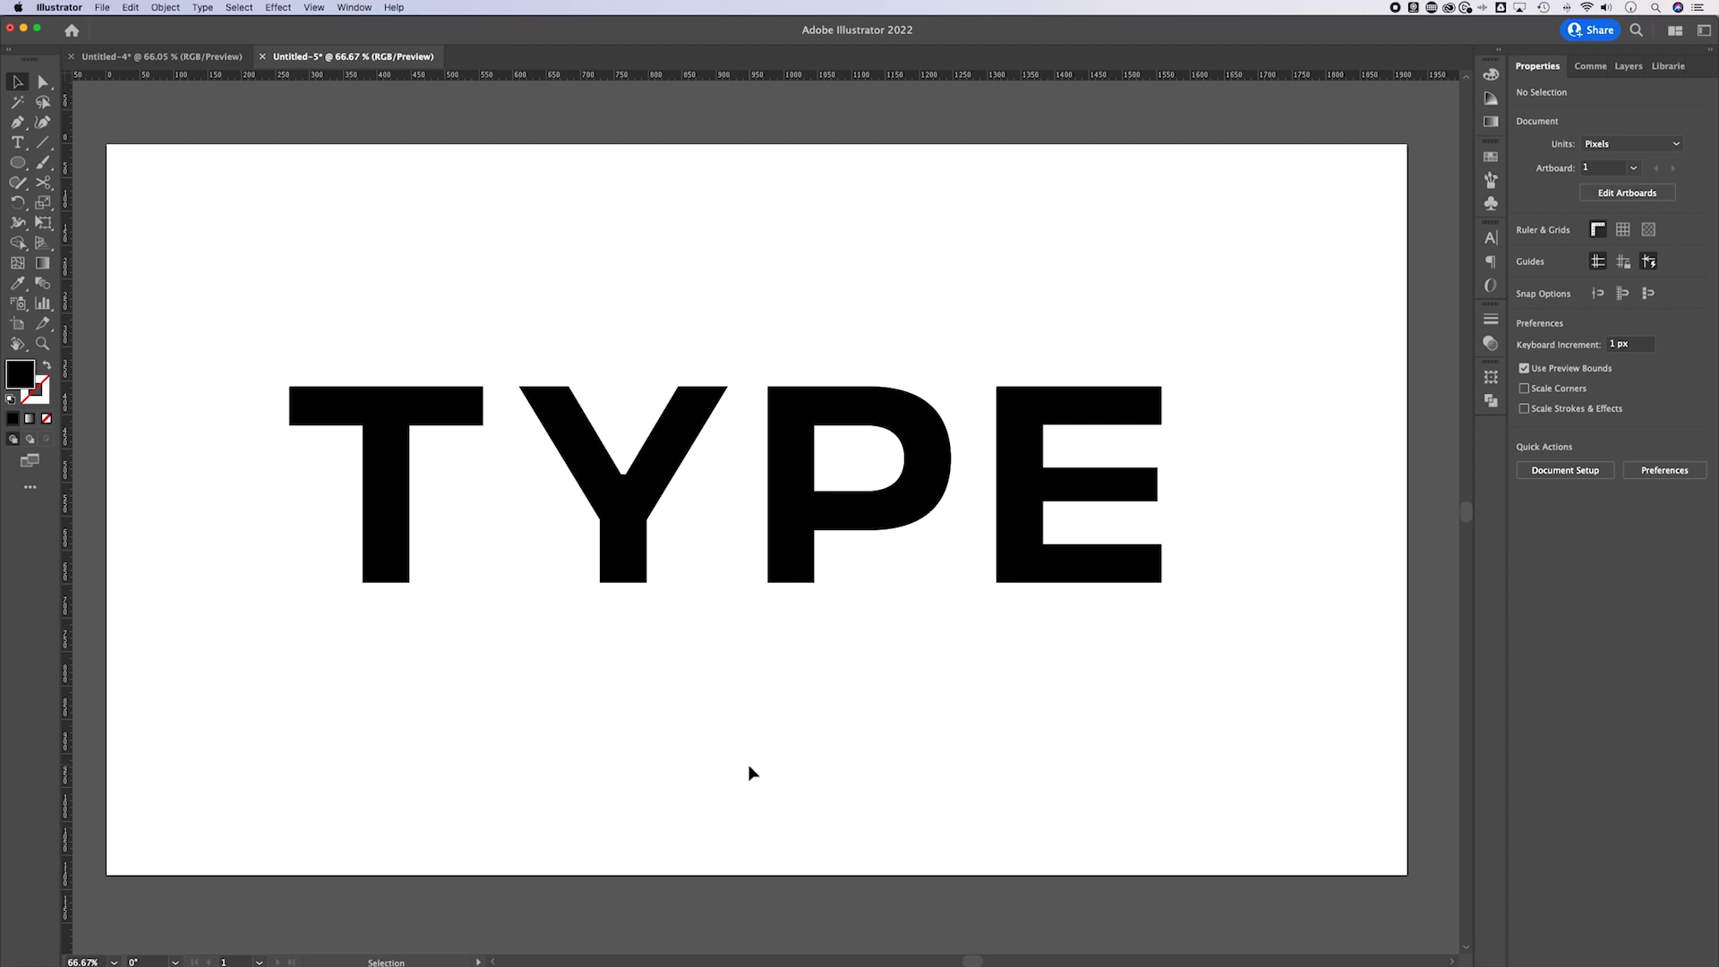
{"action": "key", "text": "super+minus"}
{"action": "key", "text": "super+minus"}
{"action": "key", "text": "super+minus"}
{"action": "key", "text": "super+minus"}
{"action": "key", "text": "super+minus"}
{"action": "key", "text": "super+minus"}
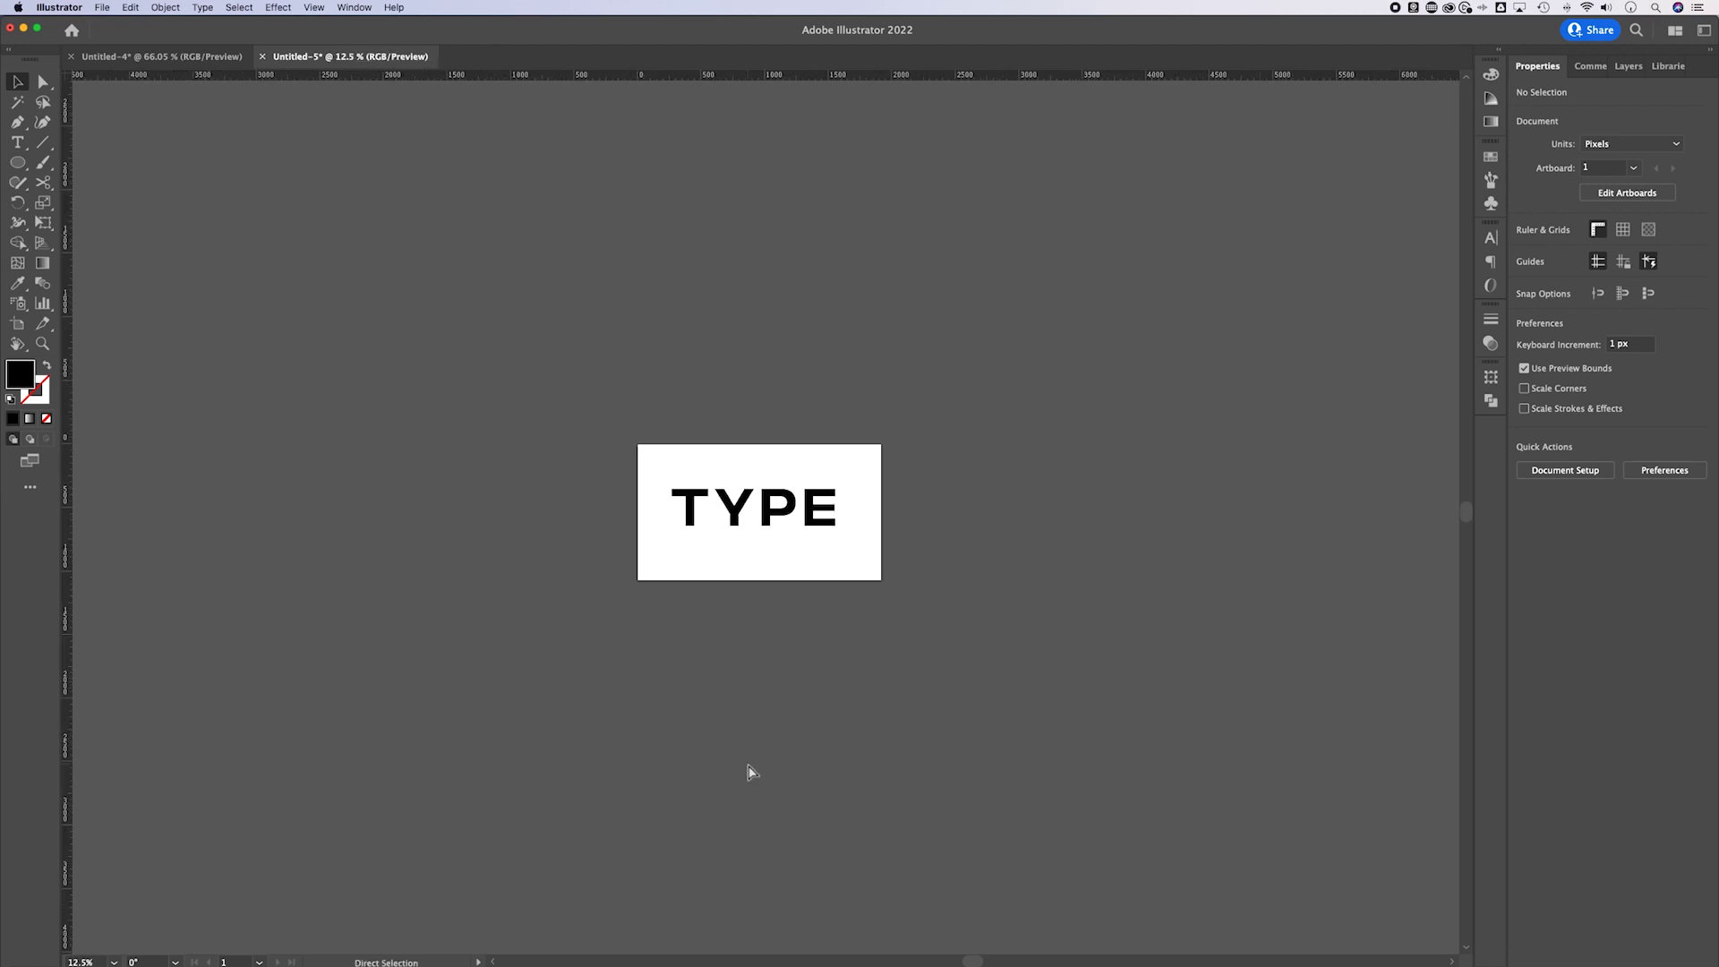
{"action": "key", "text": "super+minus"}
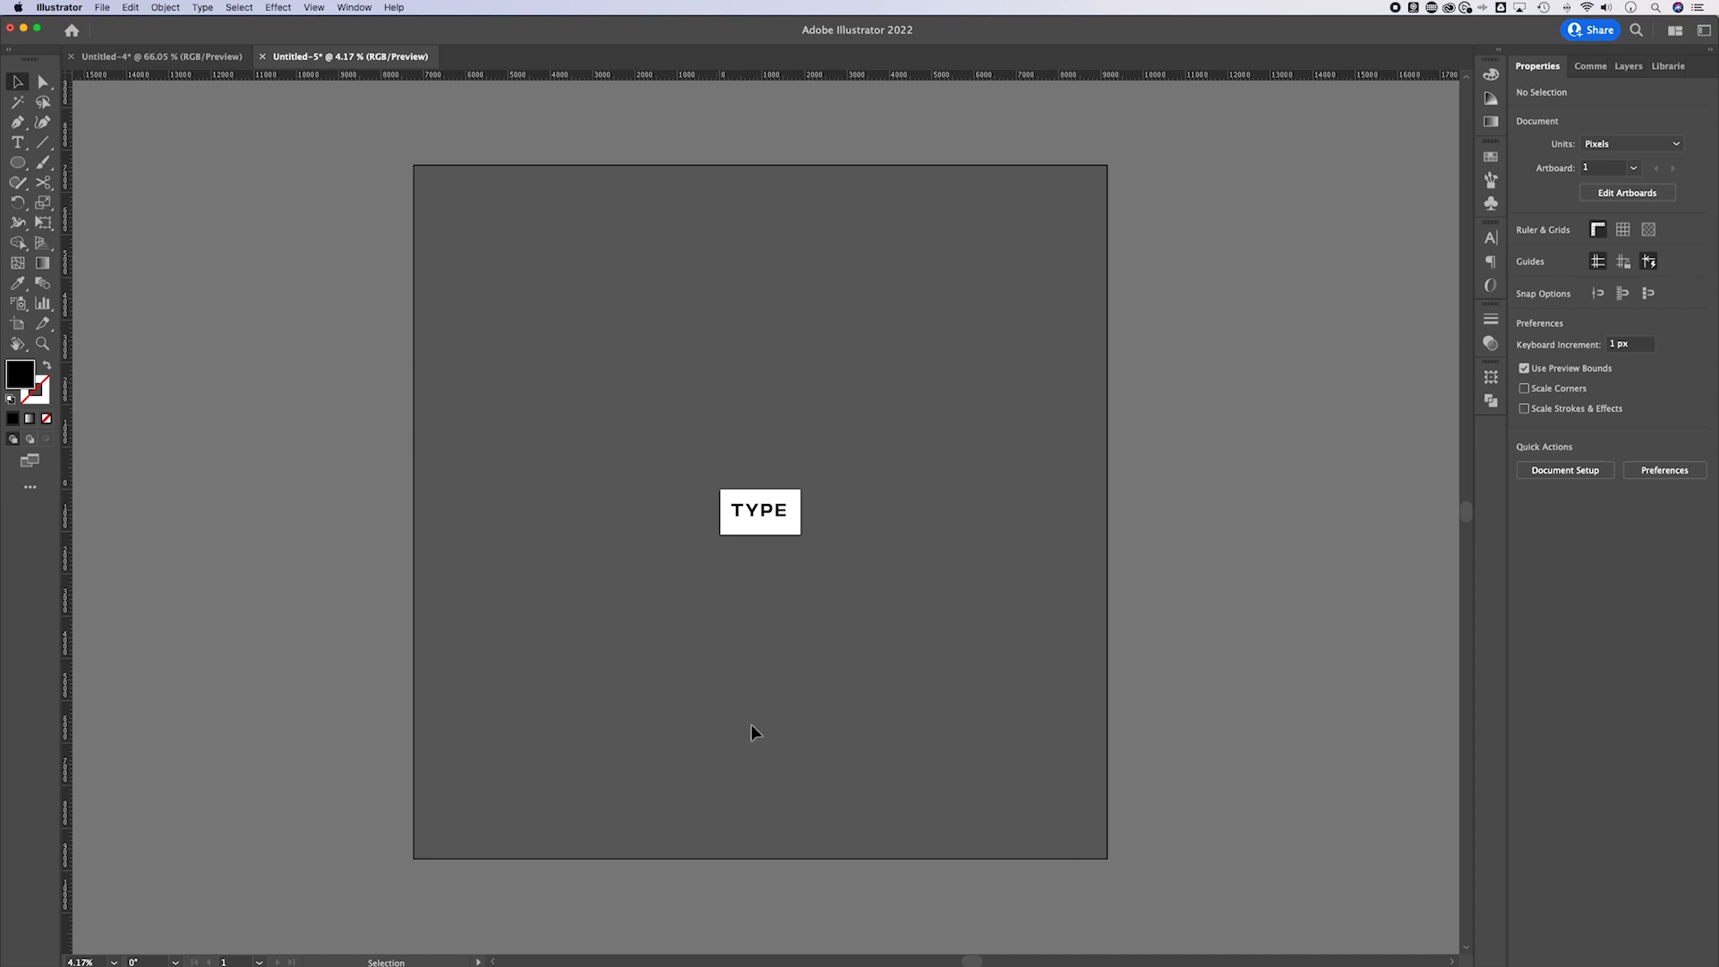
{"action": "key", "text": "super+equal"}
{"action": "key", "text": "super+equal"}
{"action": "key", "text": "super+equal"}
{"action": "key", "text": "super+equal"}
{"action": "key", "text": "super+equal"}
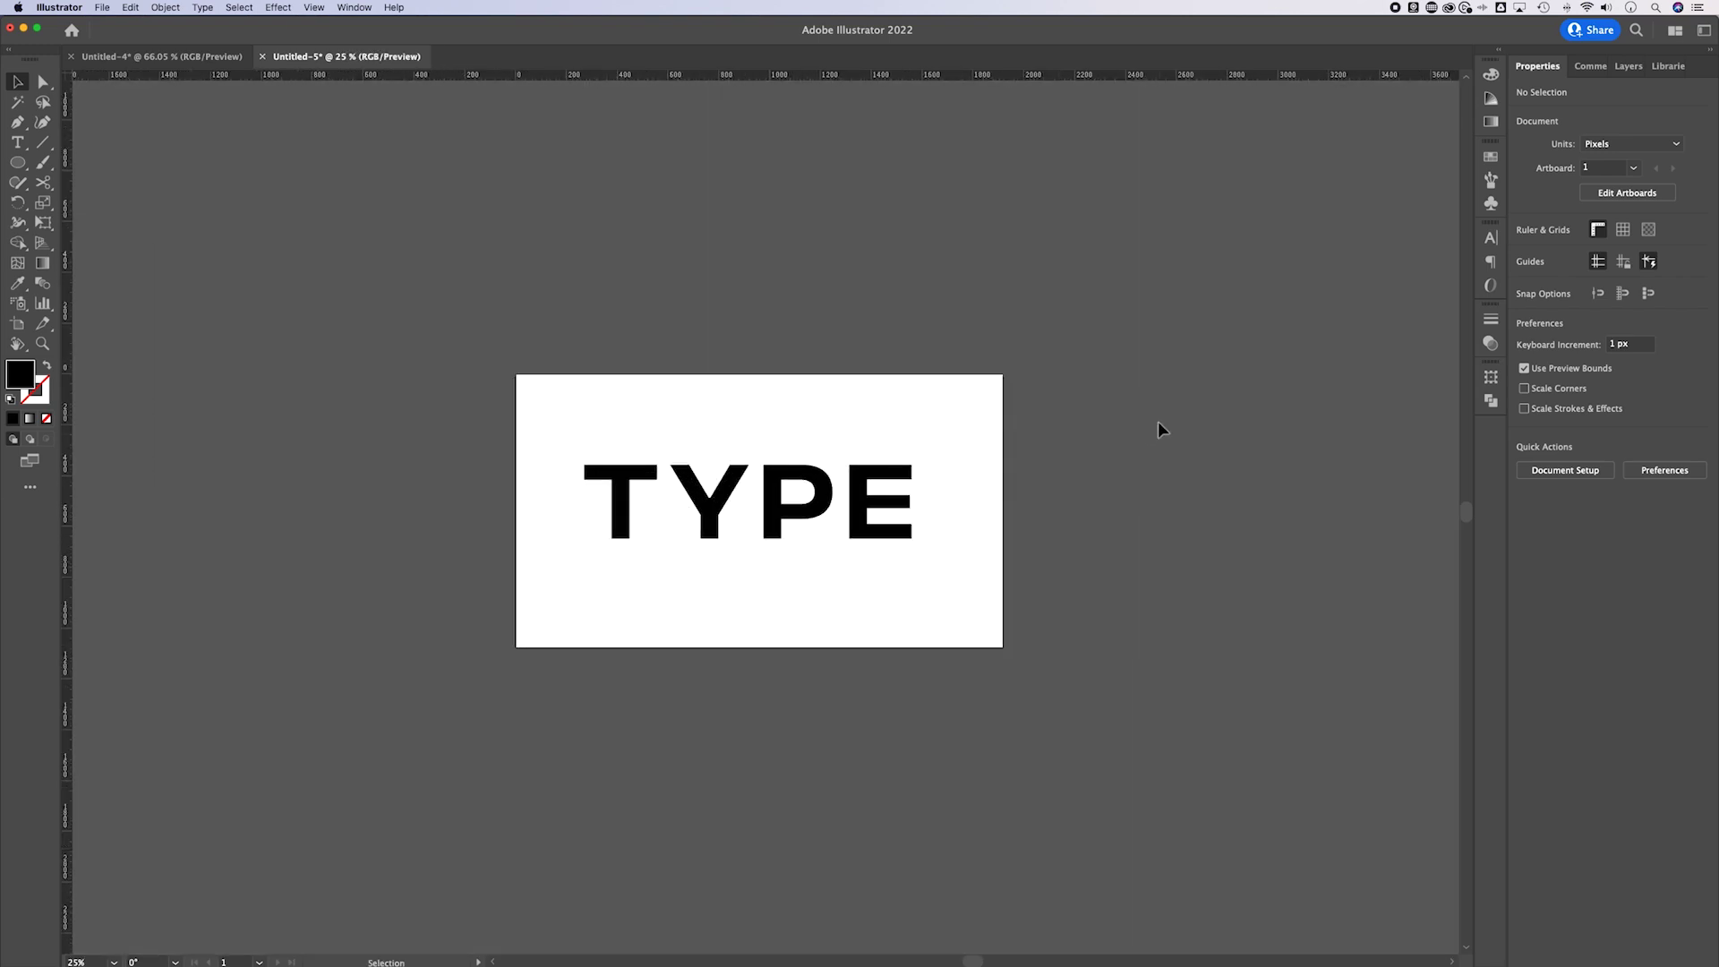
{"action": "key", "text": "super+a"}
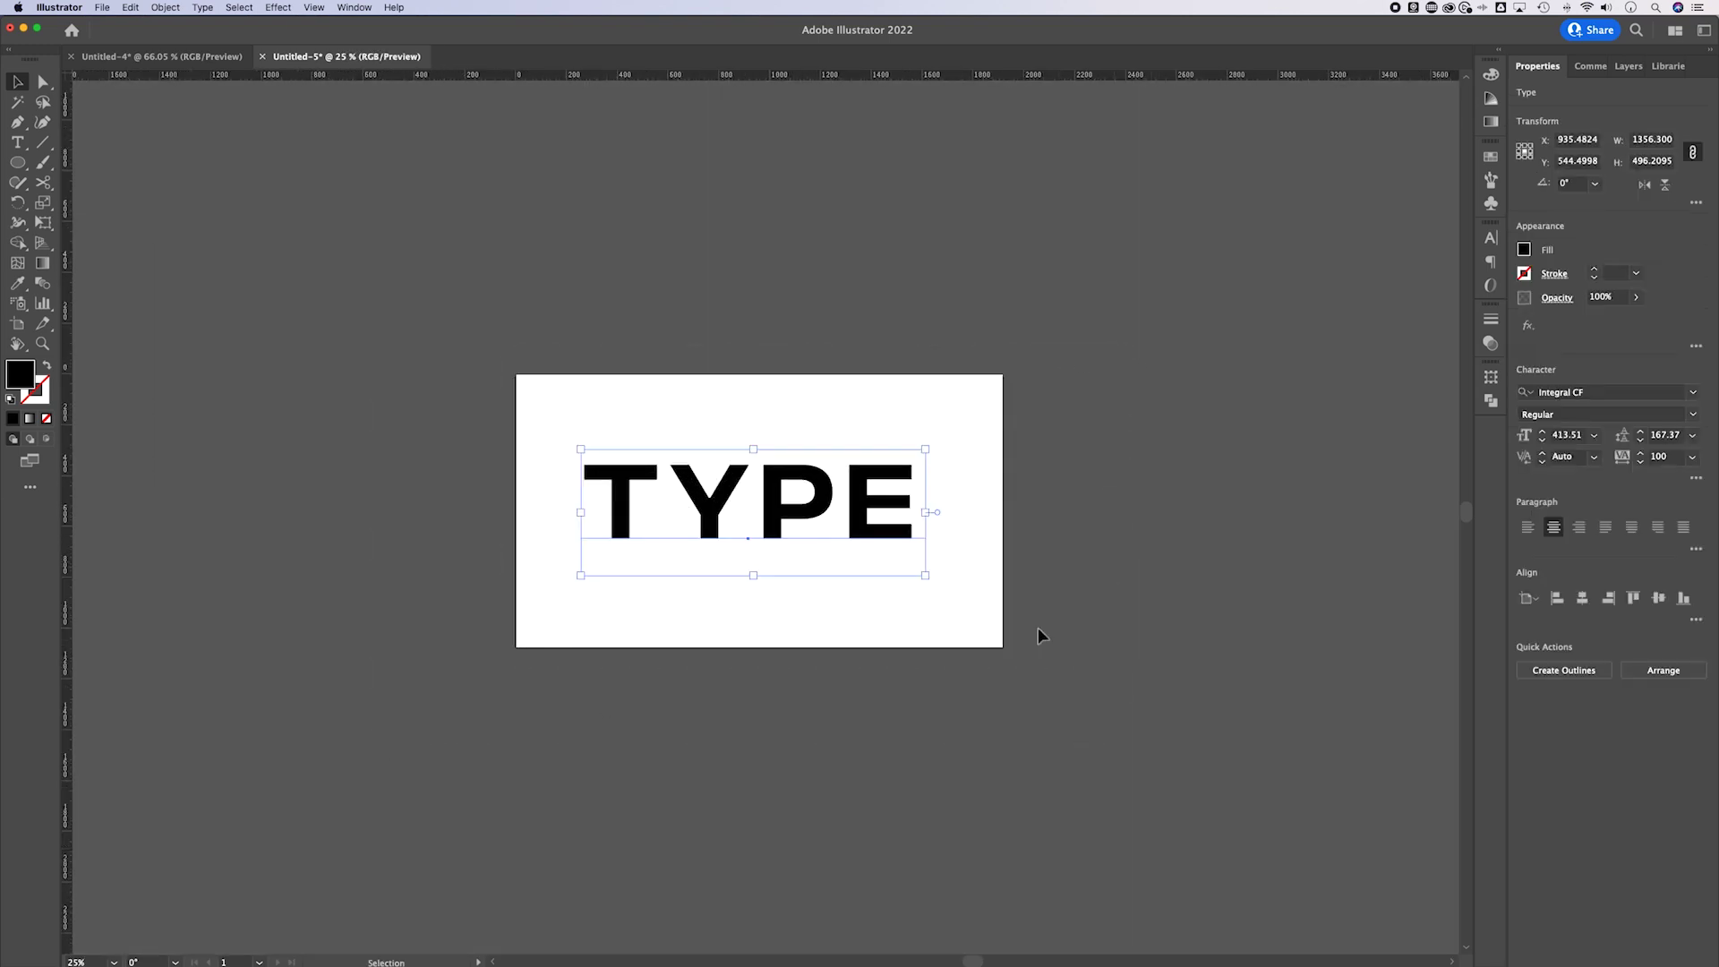
{"action": "key", "text": "super+equal"}
{"action": "key", "text": "super+equal"}
{"action": "key", "text": "super+equal"}
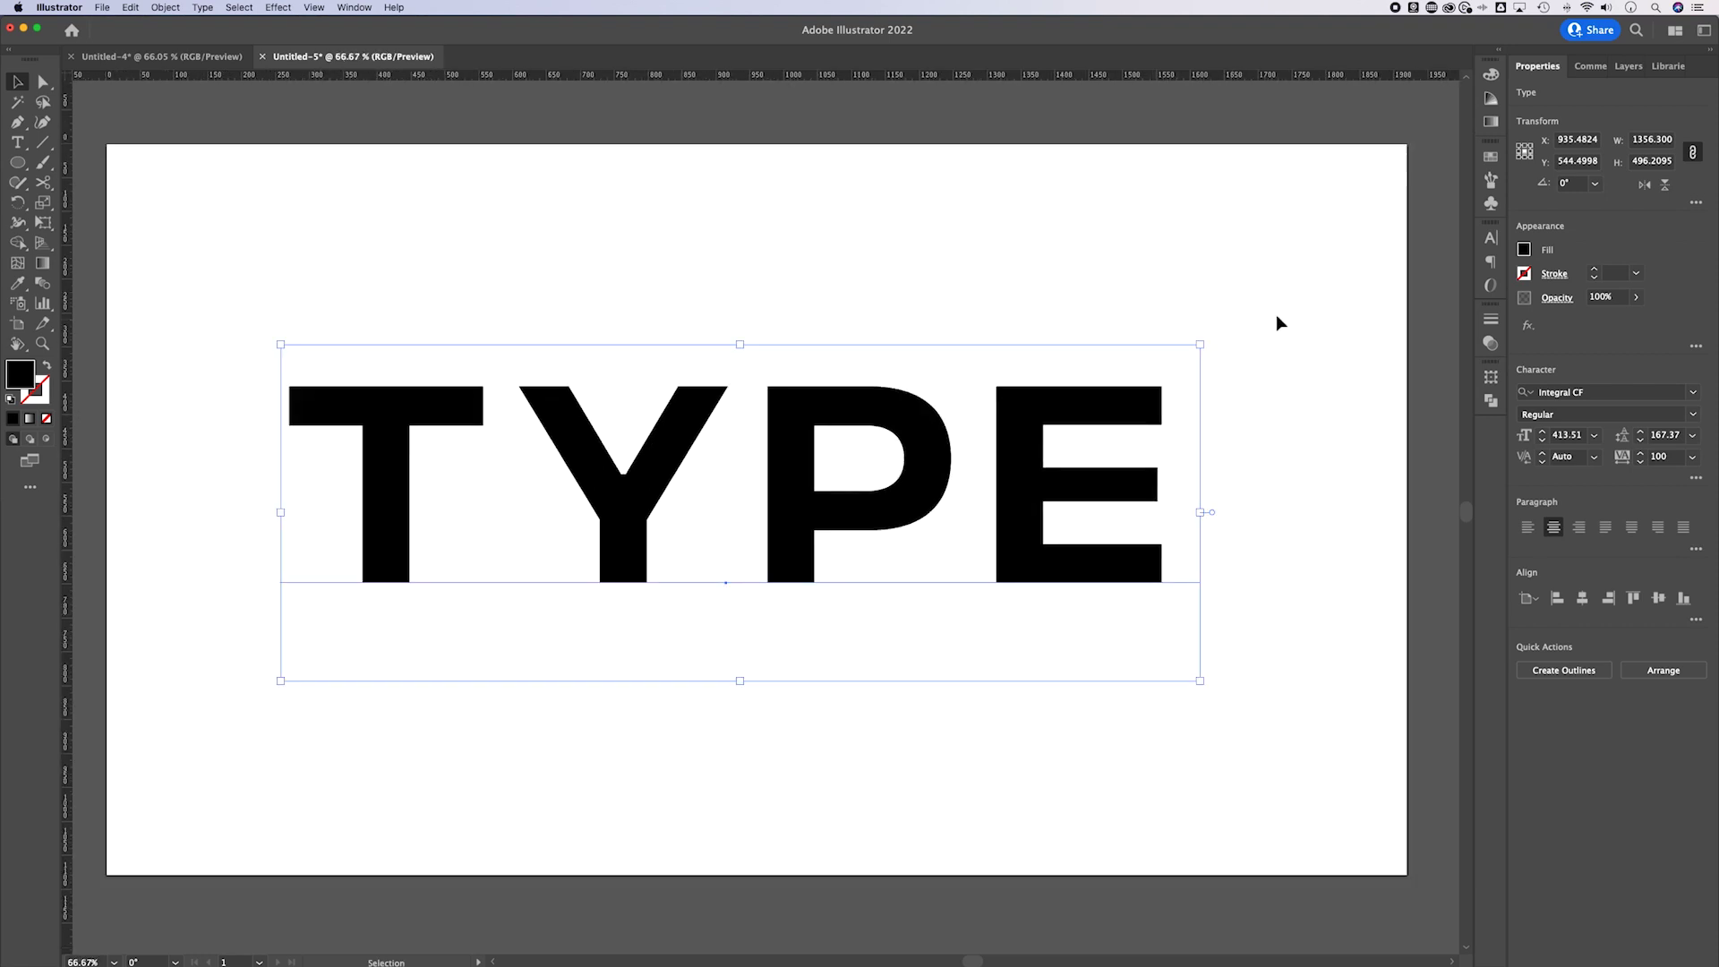
{"action": "left_click", "coordinate": [1277, 313]}
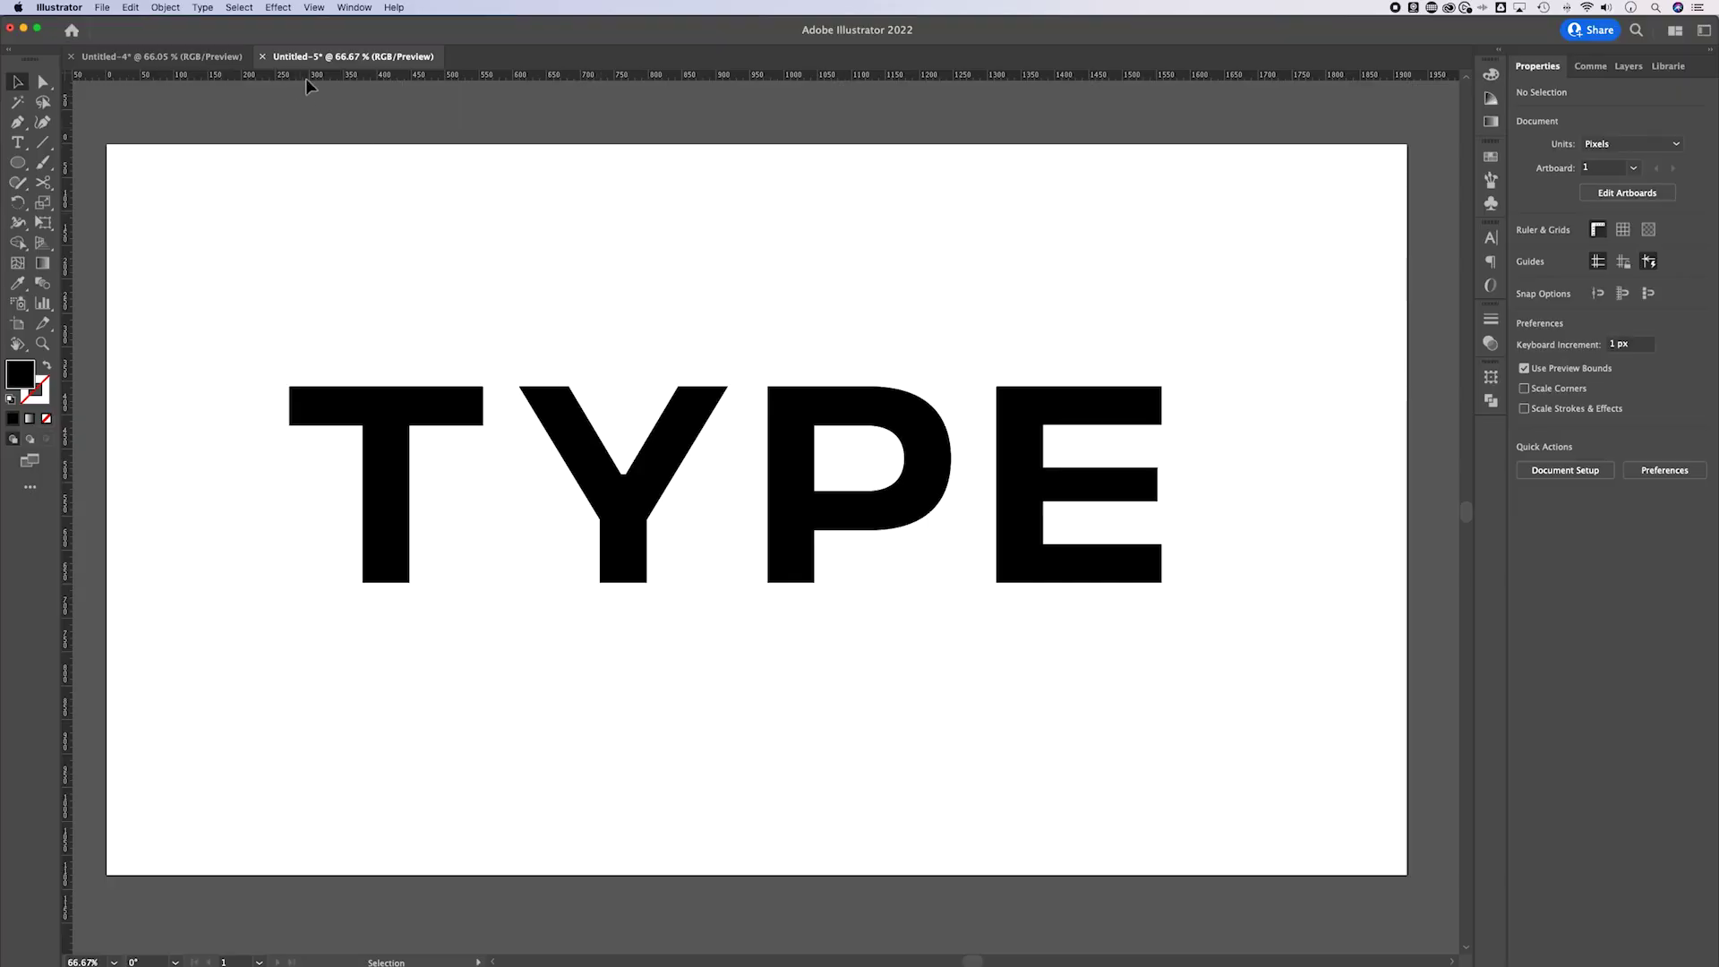
{"action": "left_click", "coordinate": [315, 7]}
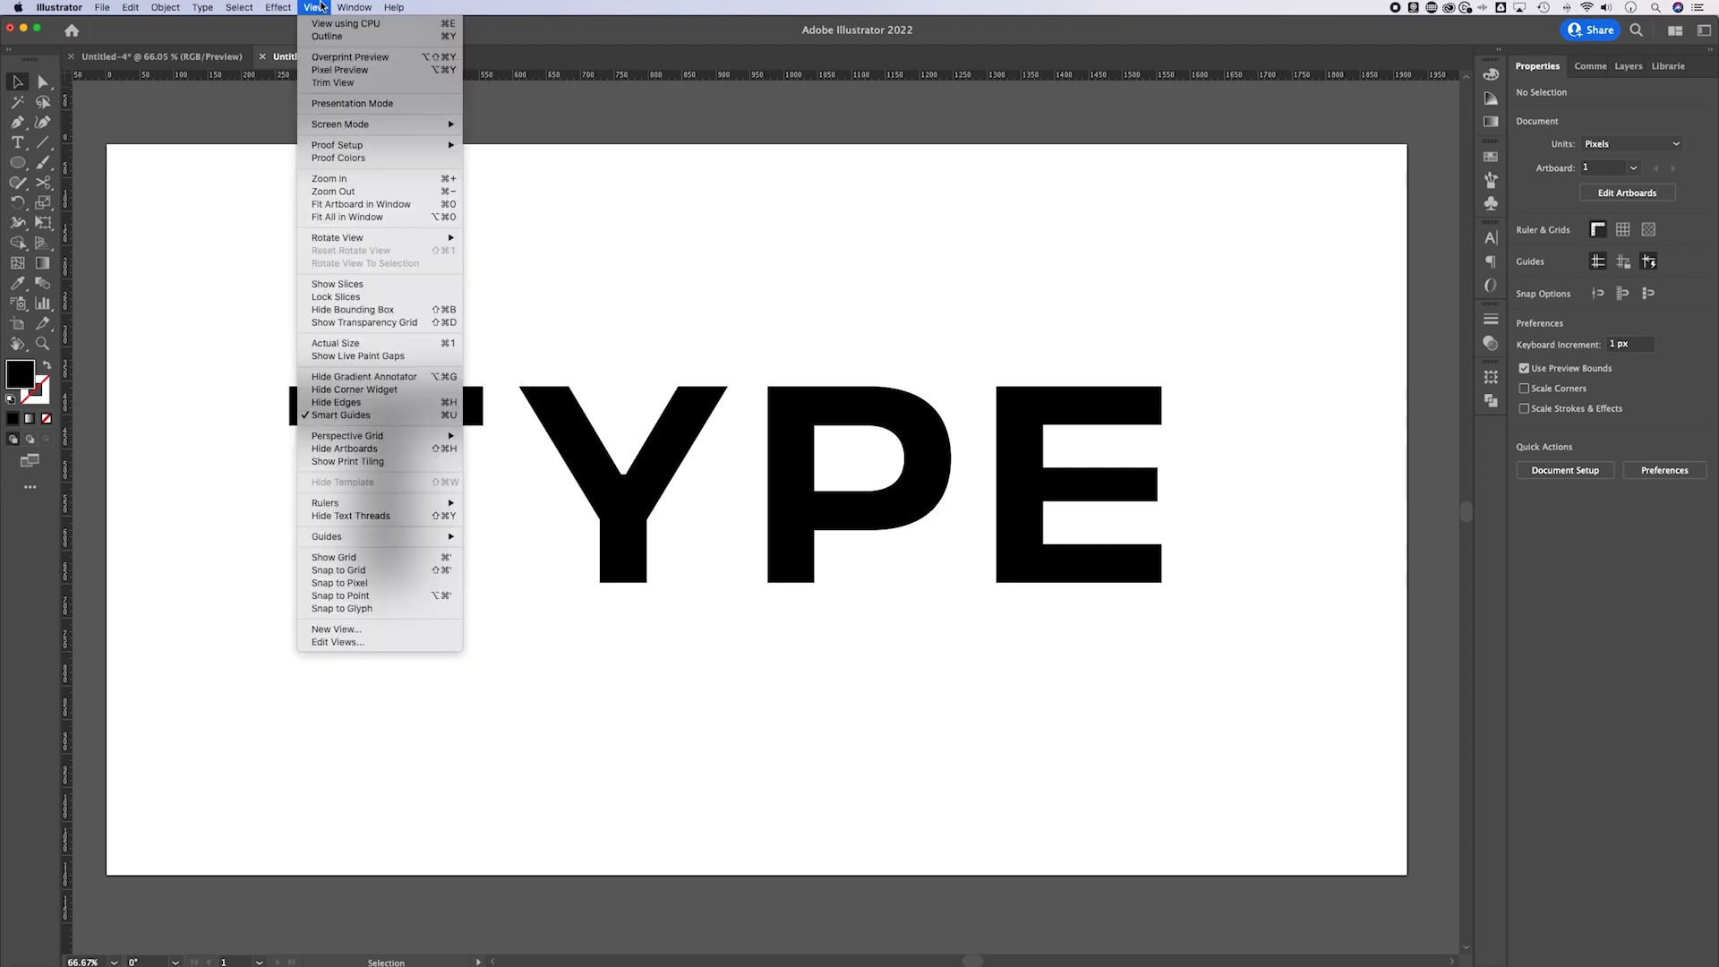
{"action": "left_click", "coordinate": [394, 323]}
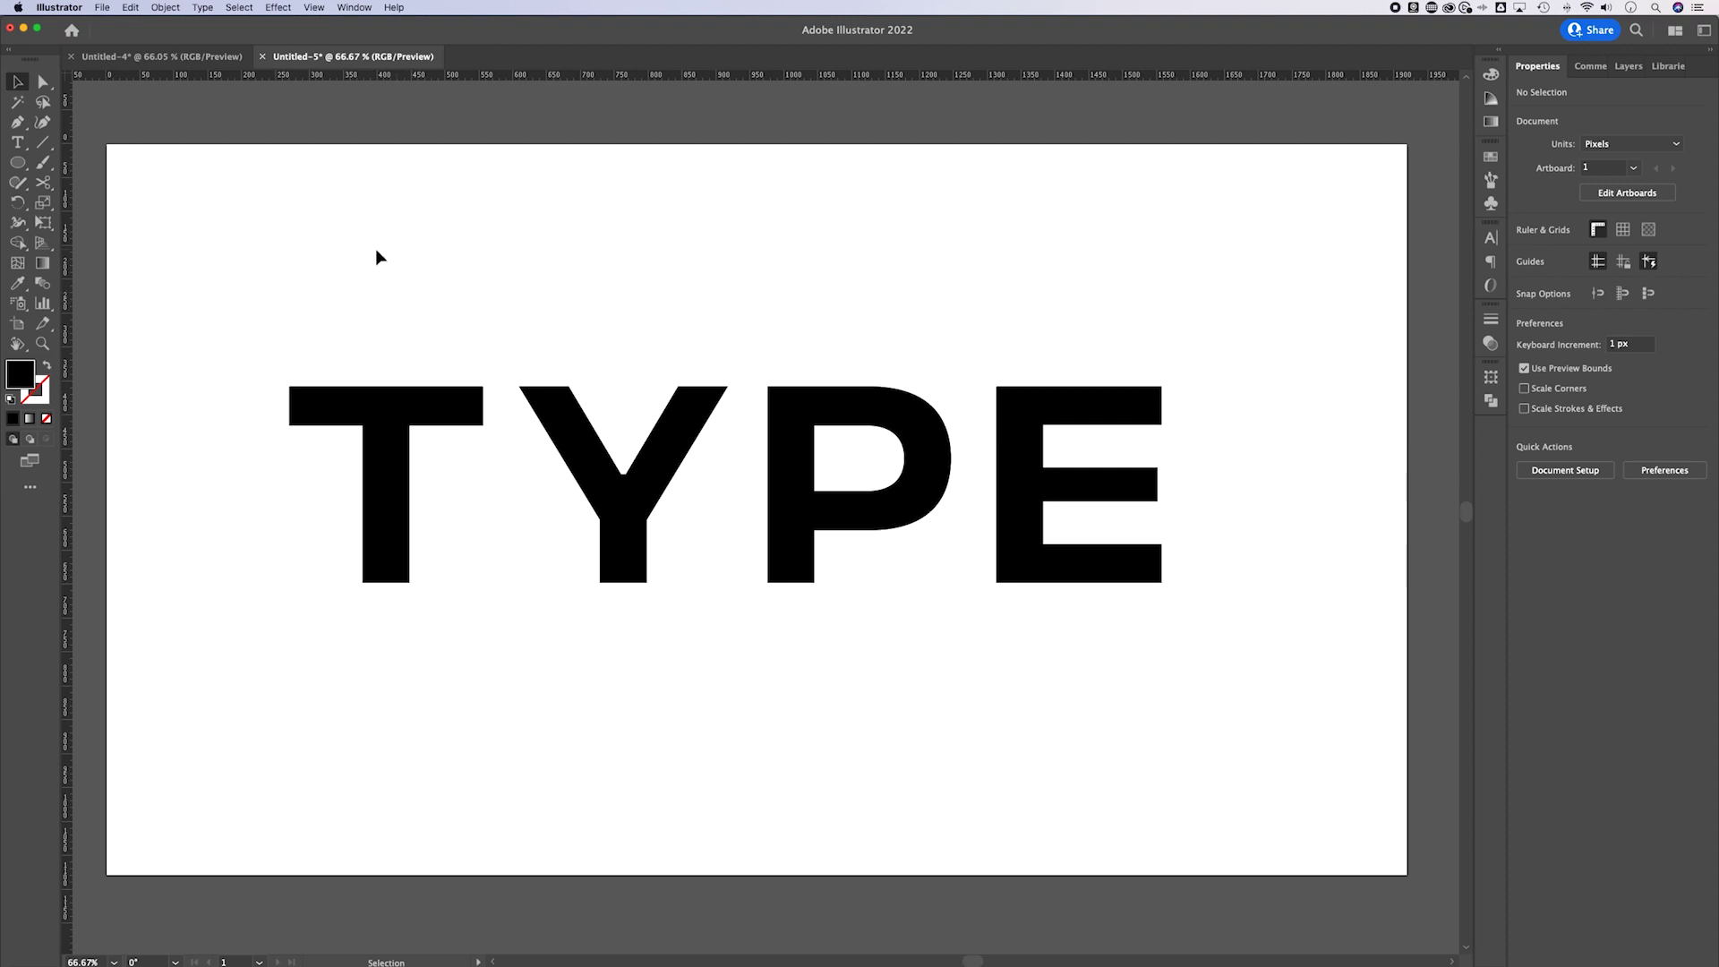
Open Export for Screens from the File > Export menu and switch to the Assets tab.
{"action": "left_click", "coordinate": [103, 7]}
{"action": "mouse_move", "coordinate": [183, 248]}
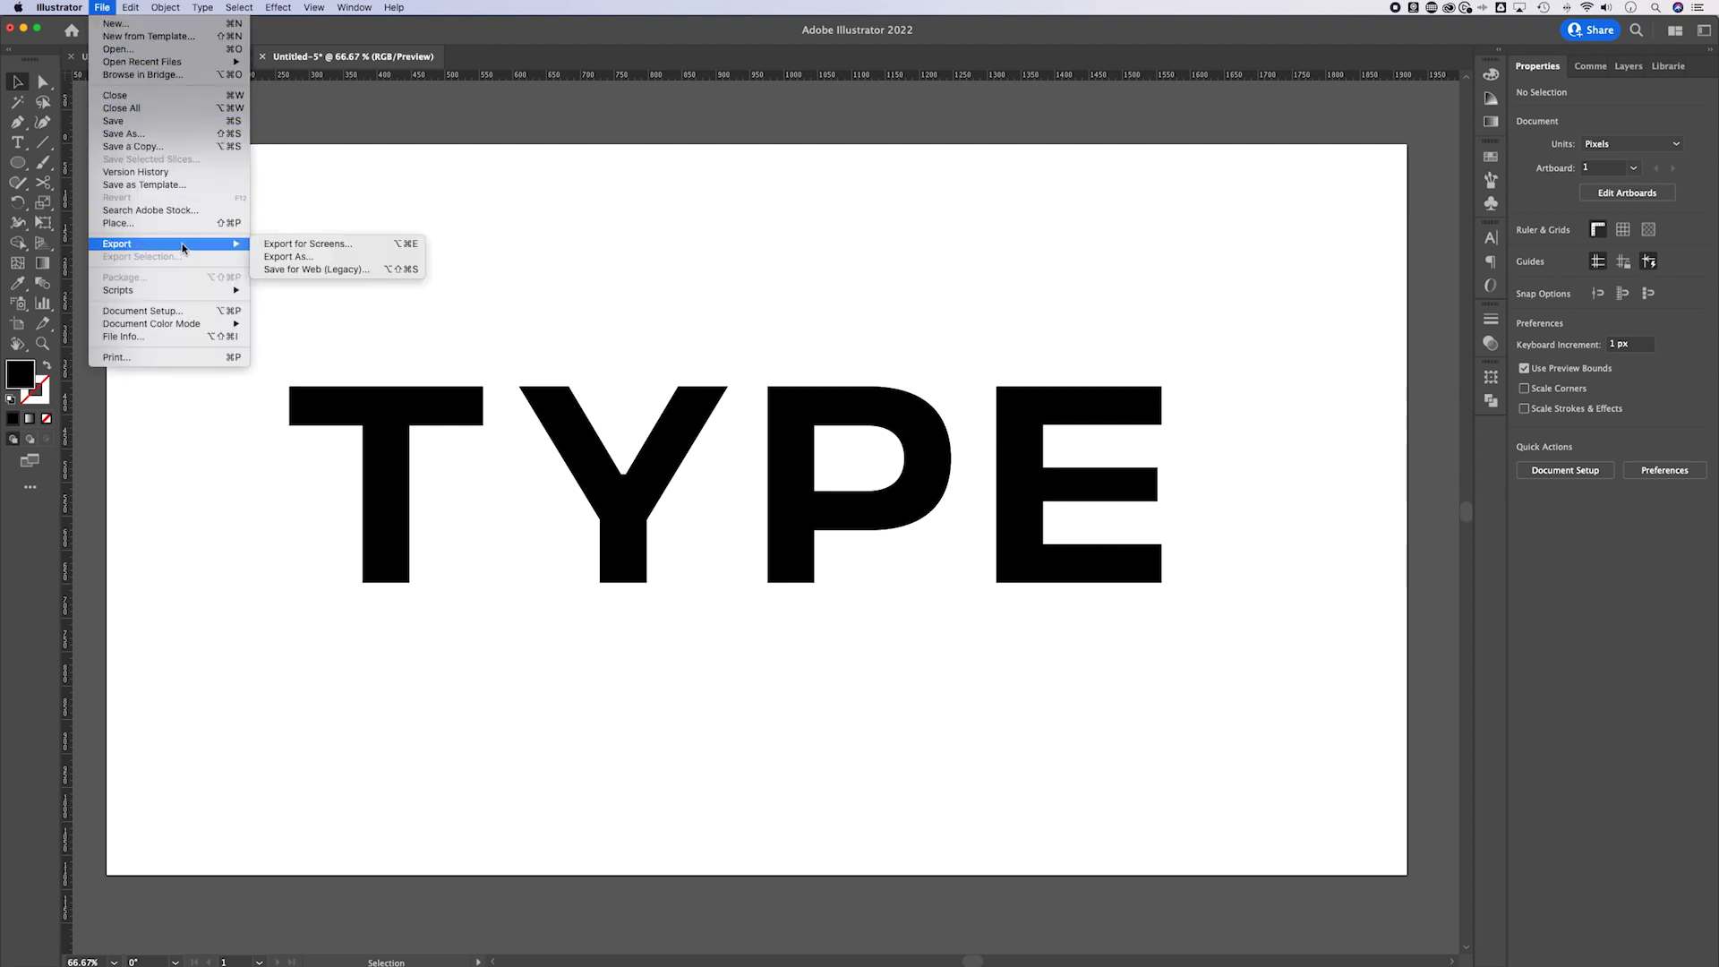
{"action": "left_click", "coordinate": [307, 248]}
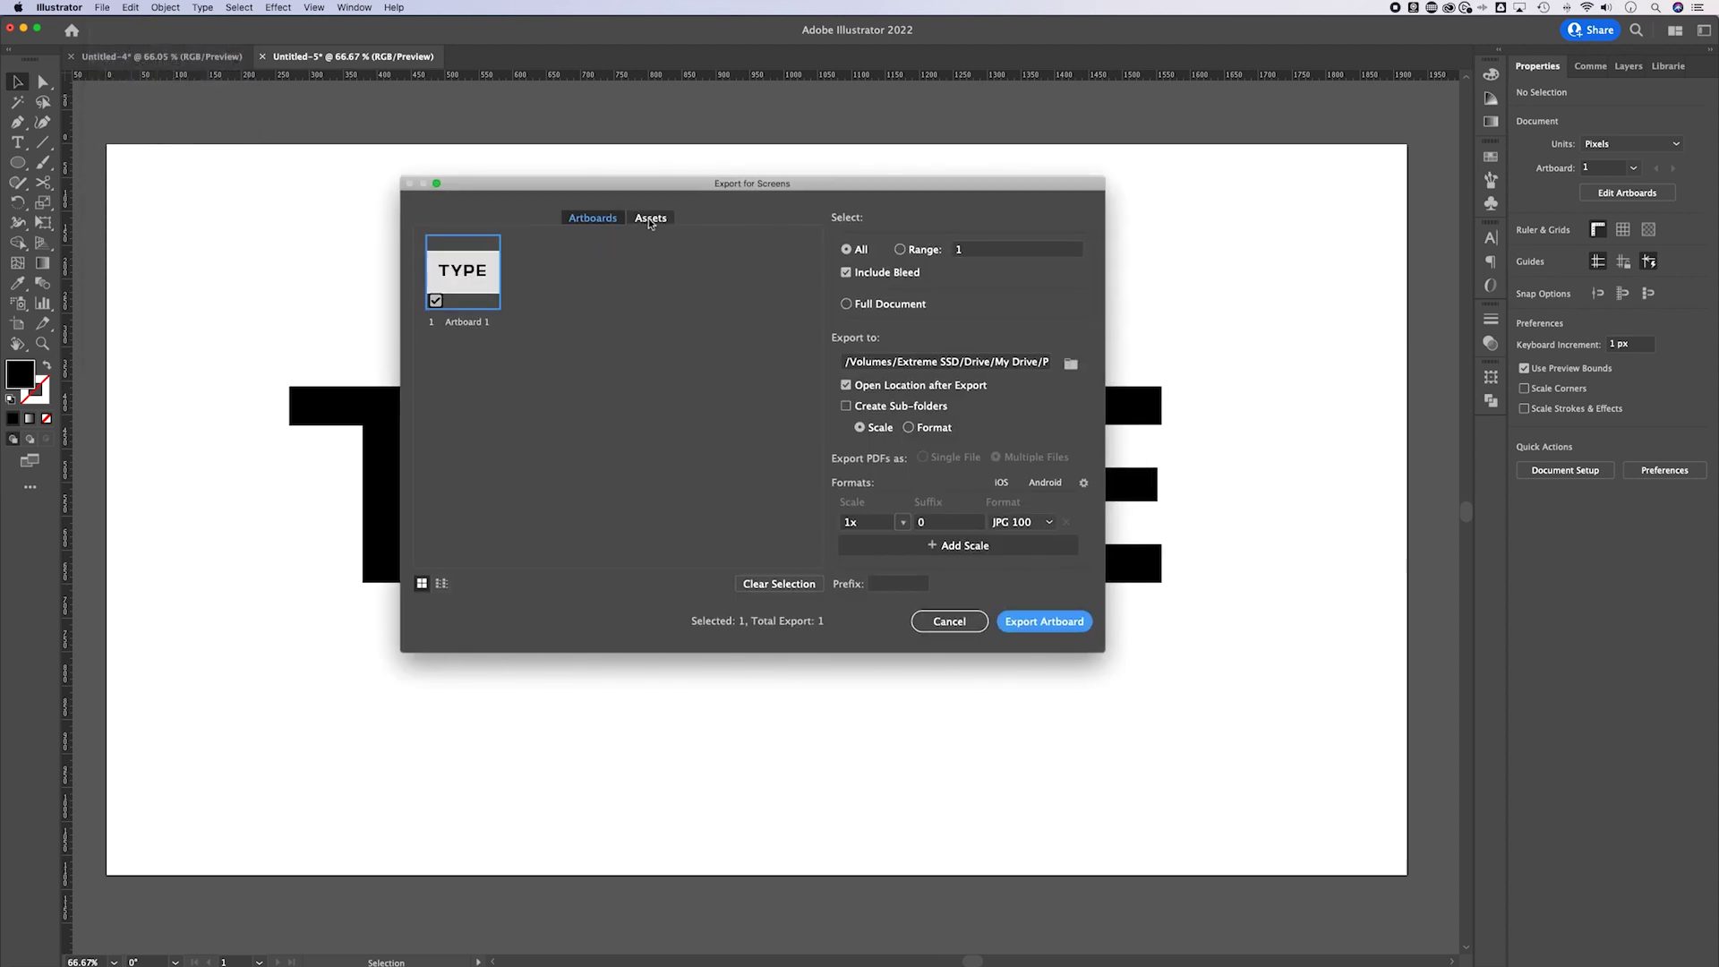
{"action": "left_click", "coordinate": [650, 221]}
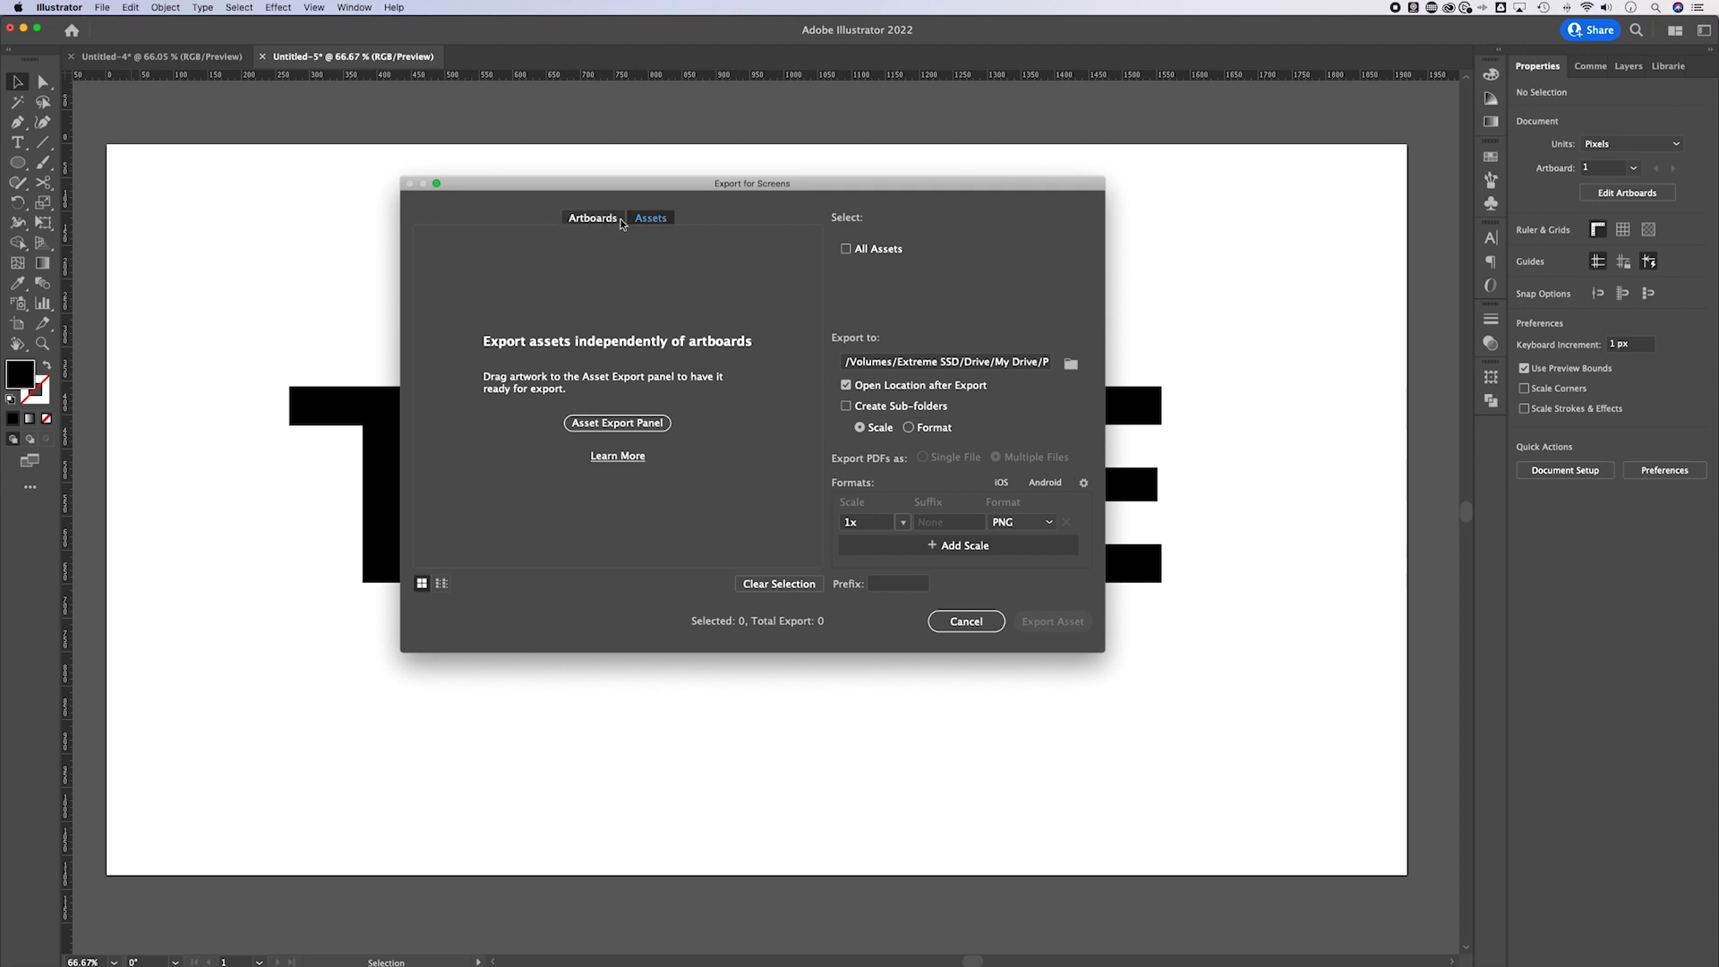
Switch Export for Screens back to the Artboards tab.
{"action": "left_click", "coordinate": [606, 220]}
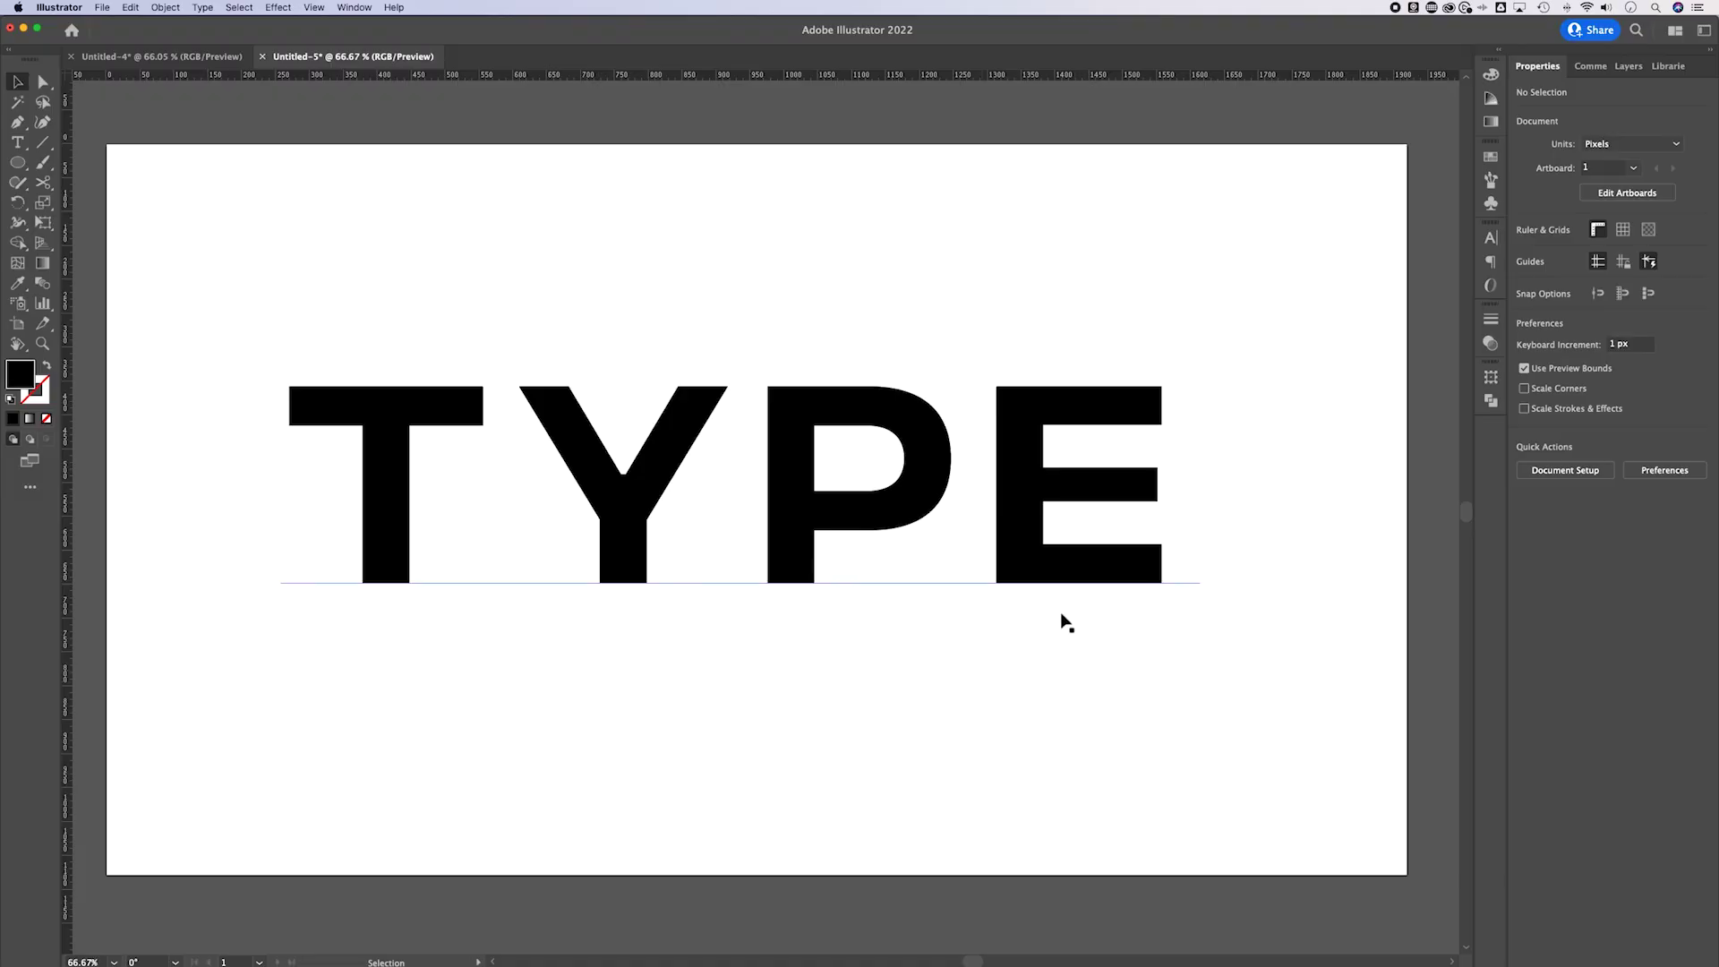
Give the TYPE text a white (FFFFFF) fill.
{"action": "left_click", "coordinate": [1094, 544]}
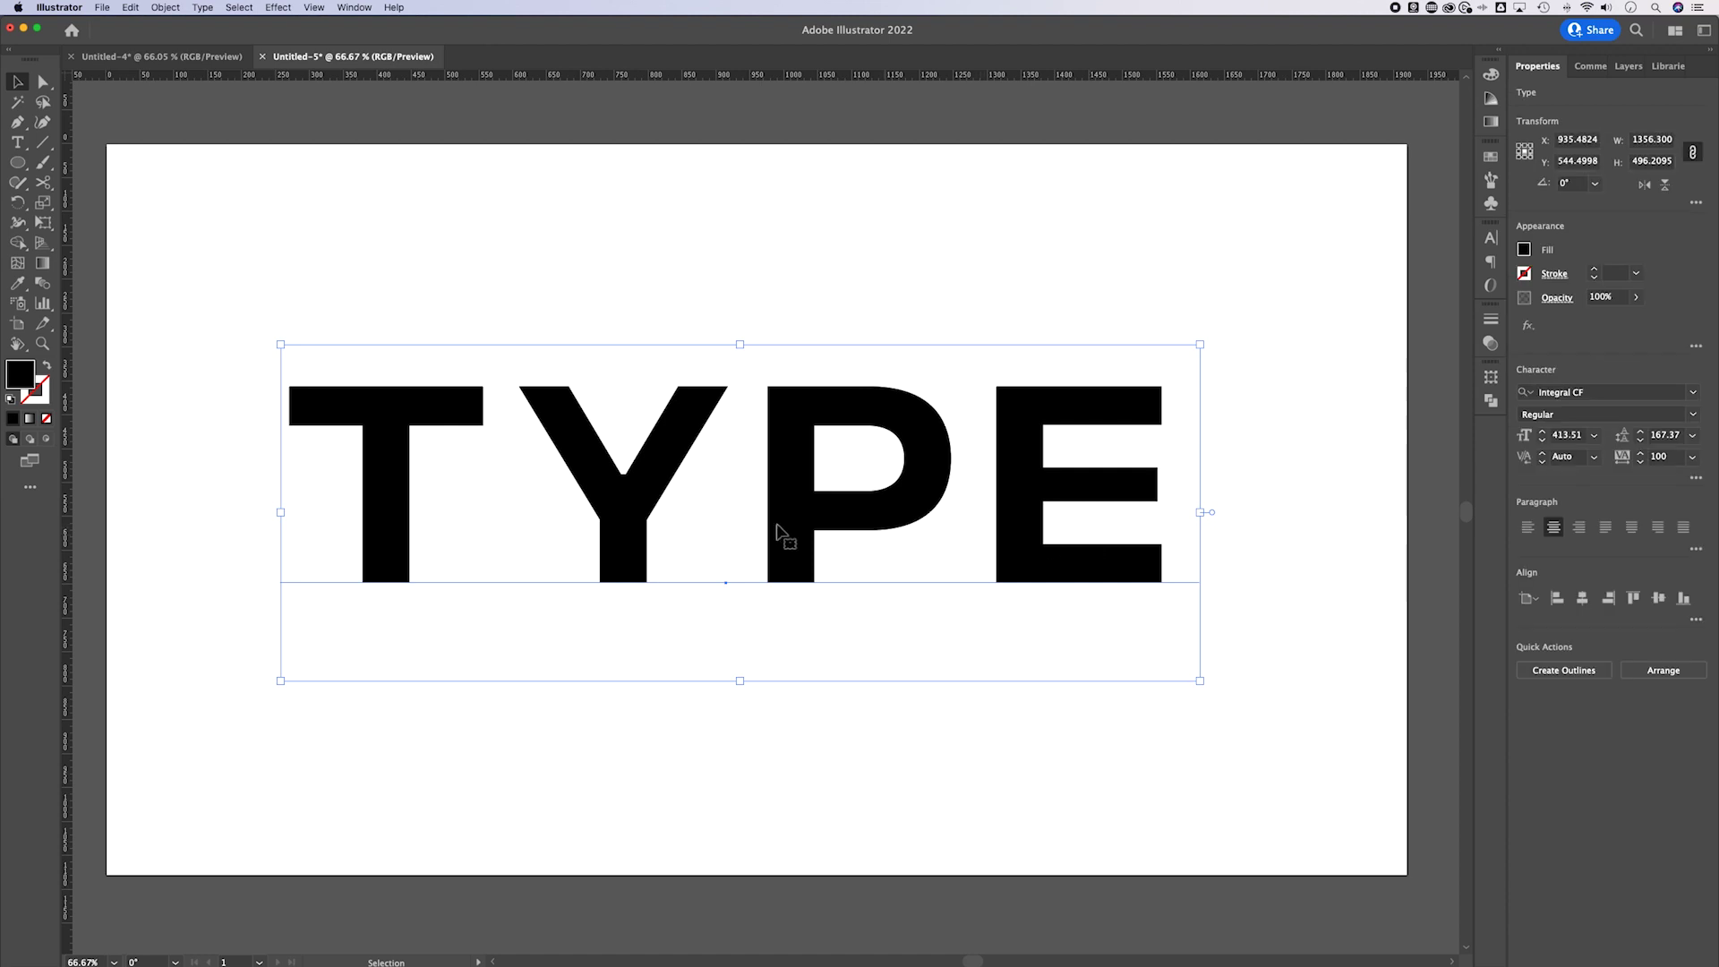
{"action": "double_click", "coordinate": [23, 379]}
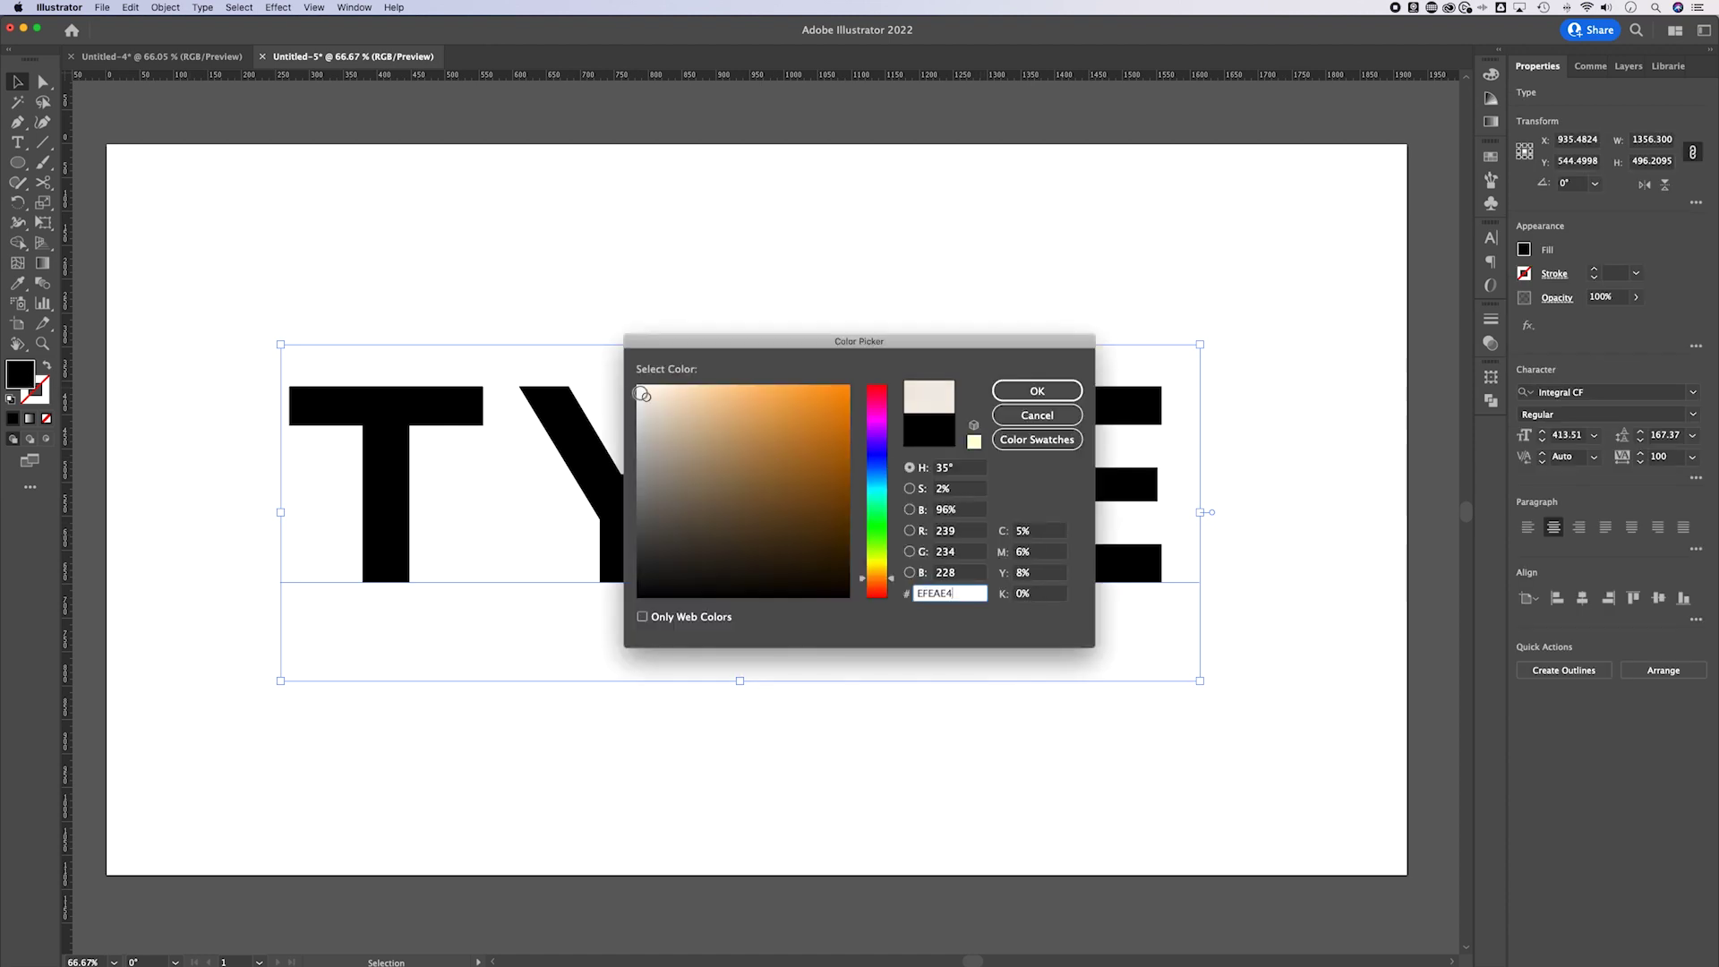
{"action": "left_click", "coordinate": [1023, 394]}
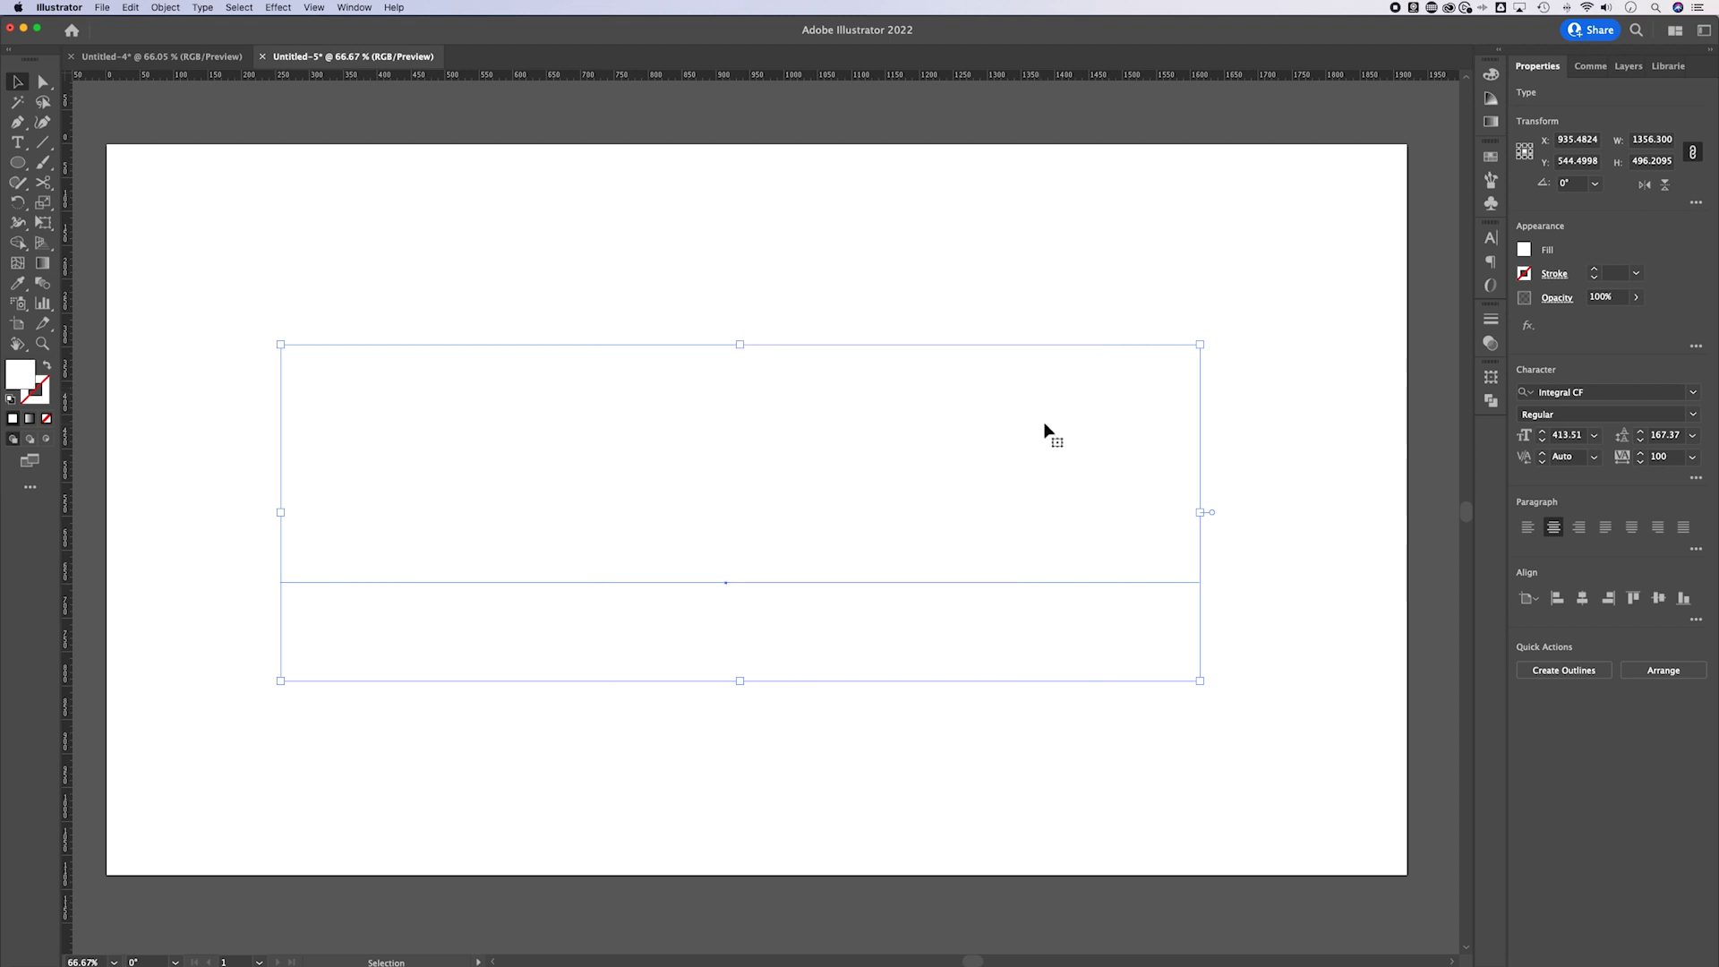
{"action": "left_click", "coordinate": [1112, 293]}
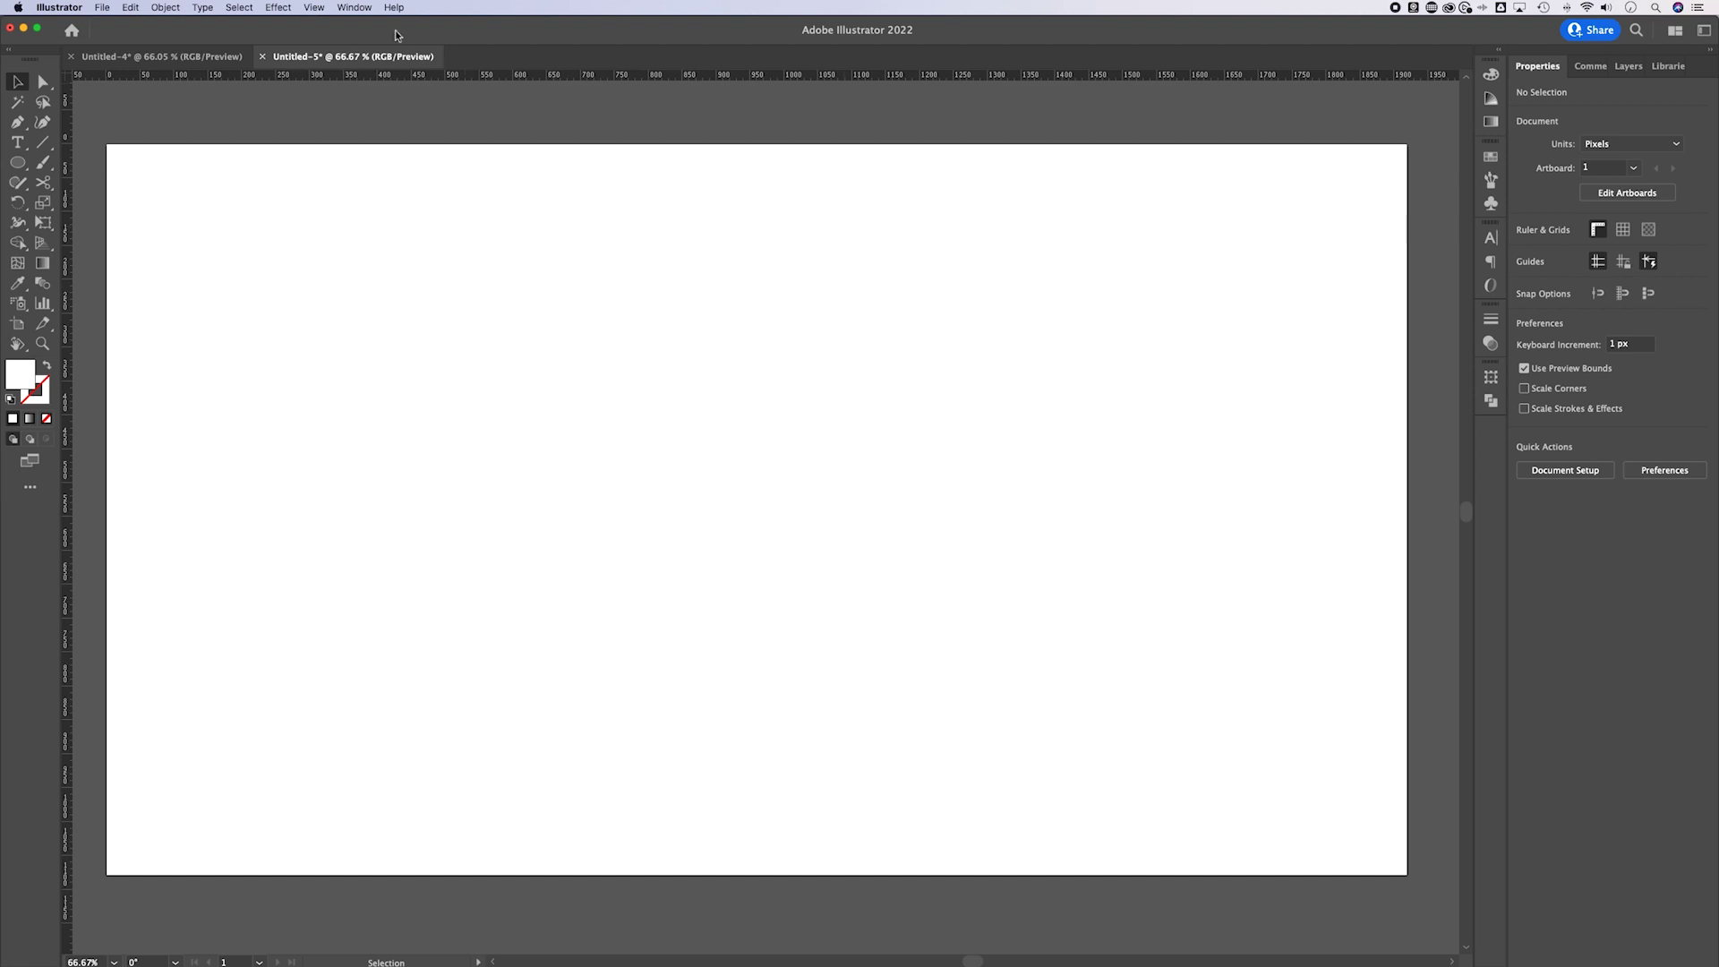
Show the transparency grid behind the artwork and reselect the white TYPE text.
{"action": "left_click", "coordinate": [315, 8]}
{"action": "left_click", "coordinate": [415, 322]}
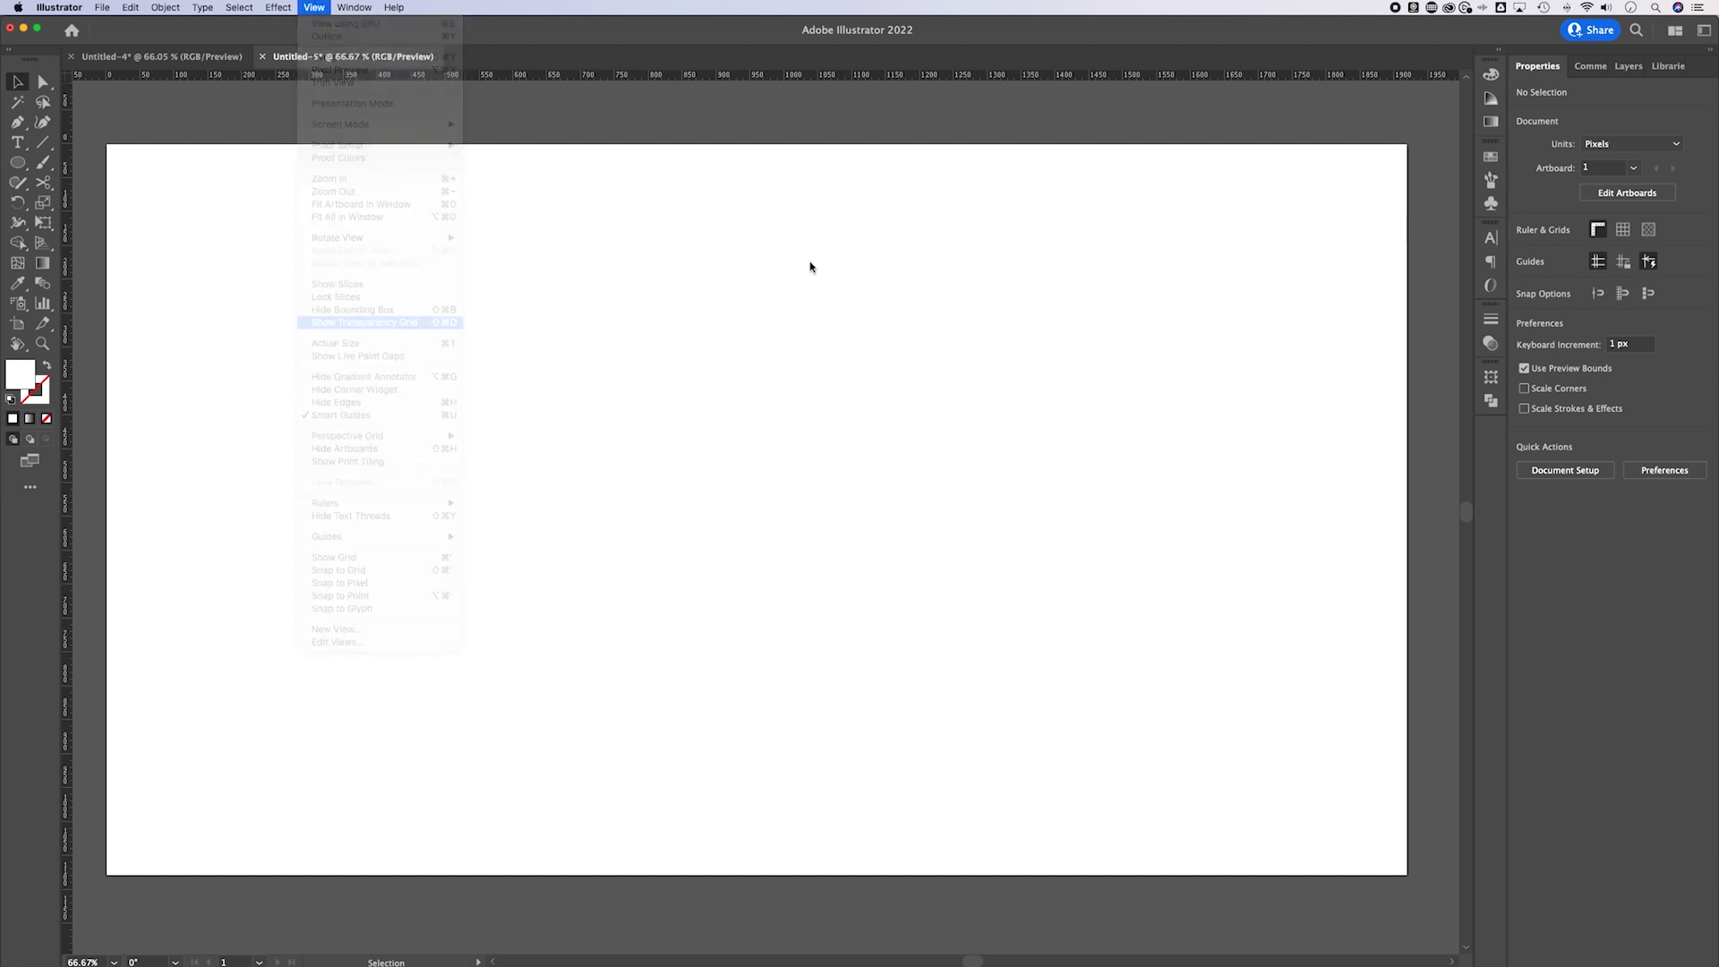
{"action": "left_click", "coordinate": [397, 668]}
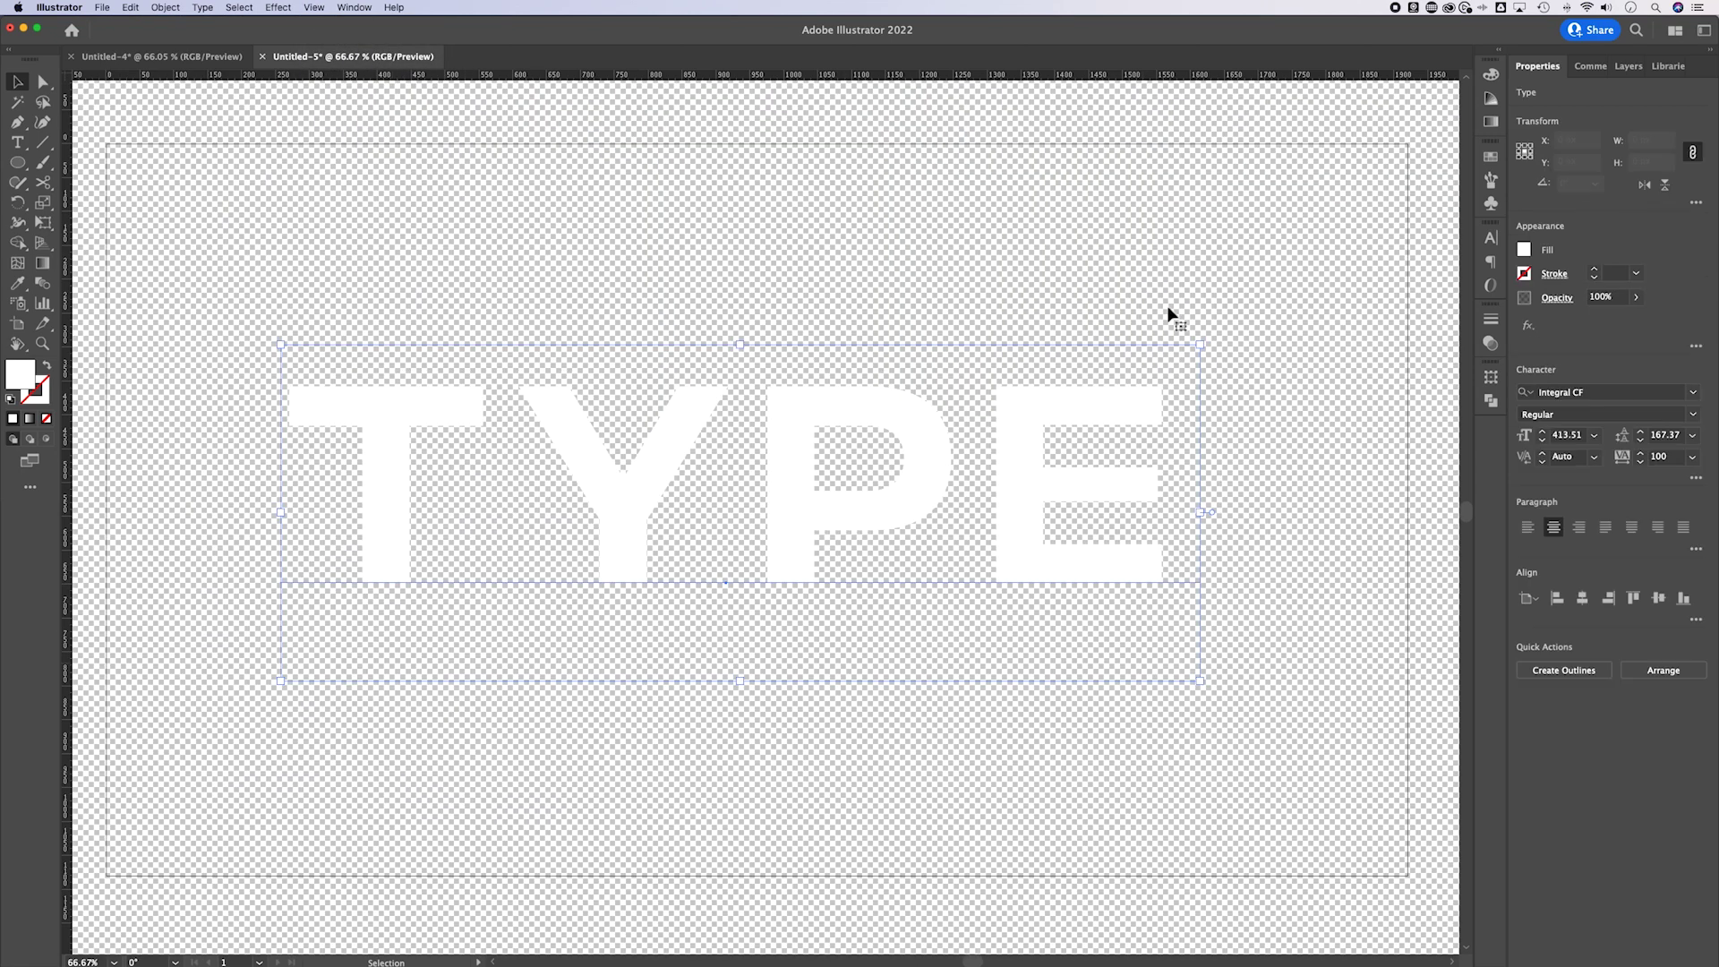